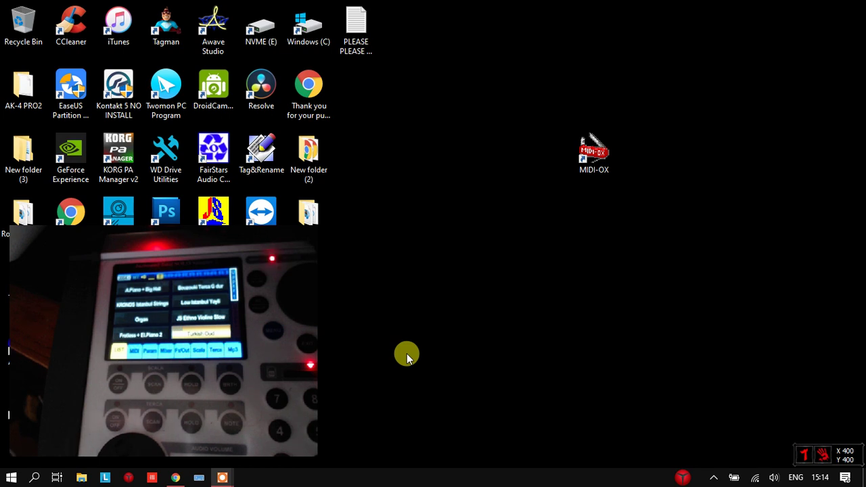
# Show the Roland UM-ONE tab in a smaller, repositioned Chrome window and try launching MIDI-OX.
pyautogui.click(177, 479)
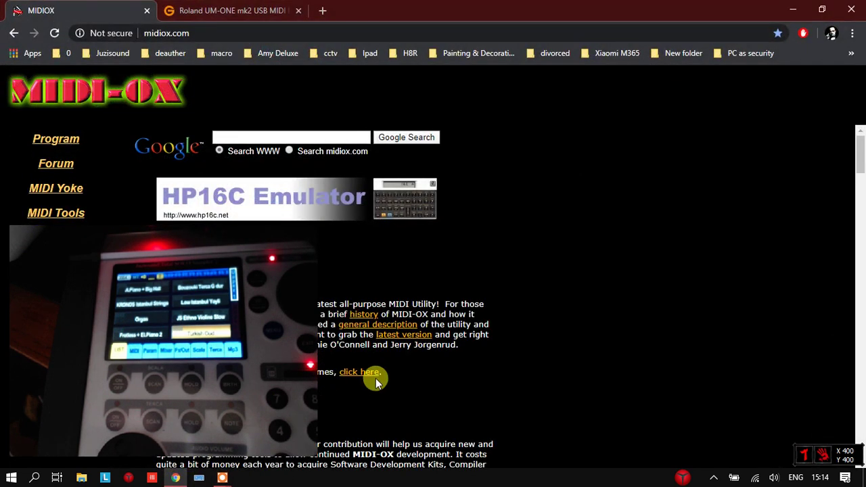
pyautogui.click(230, 11)
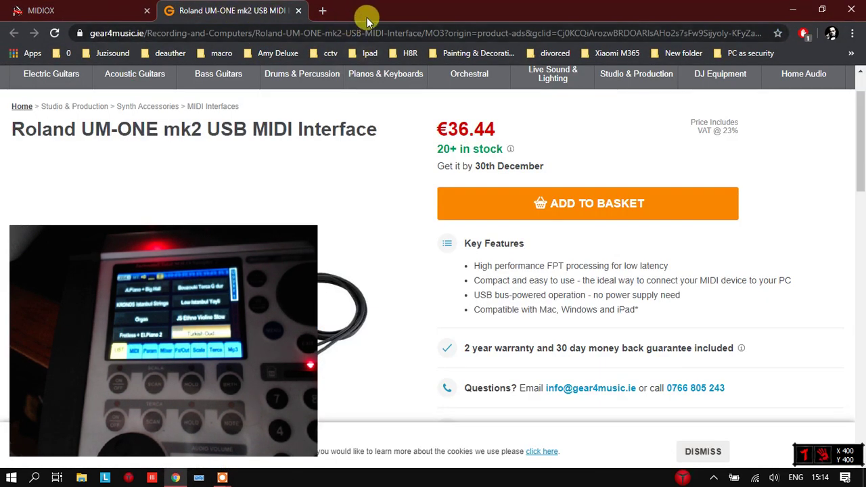
pyautogui.doubleClick(497, 15)
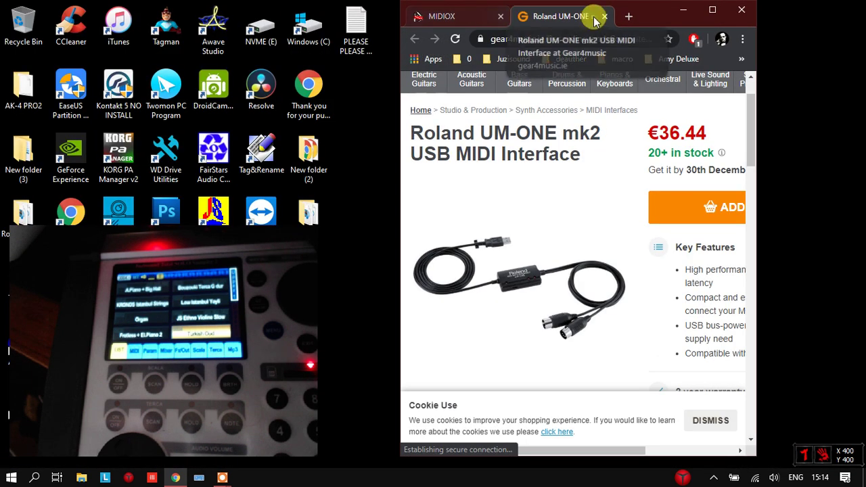
pyautogui.moveTo(648, 16); pyautogui.dragTo(610, 3)
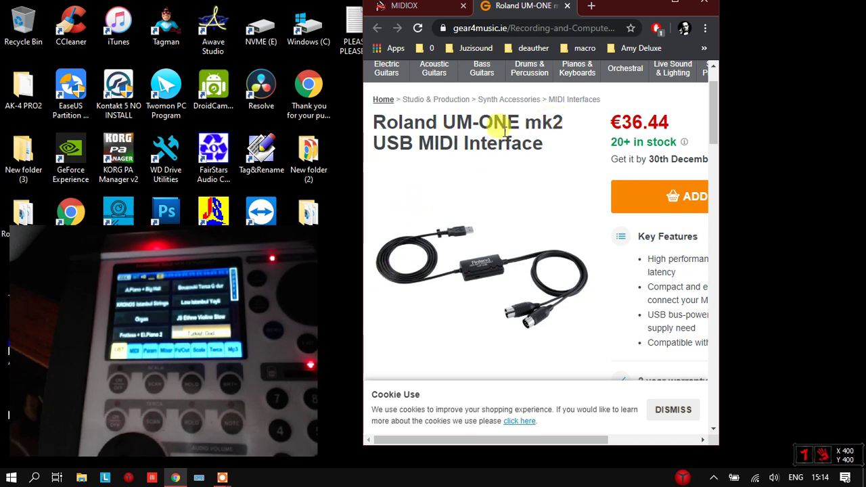
pyautogui.moveTo(618, 8); pyautogui.dragTo(335, 8)
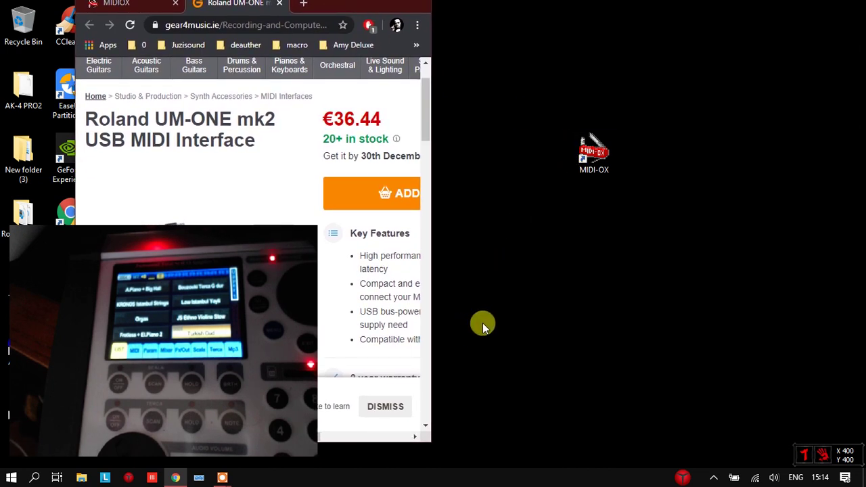
pyautogui.click(599, 175)
pyautogui.doubleClick(601, 174)
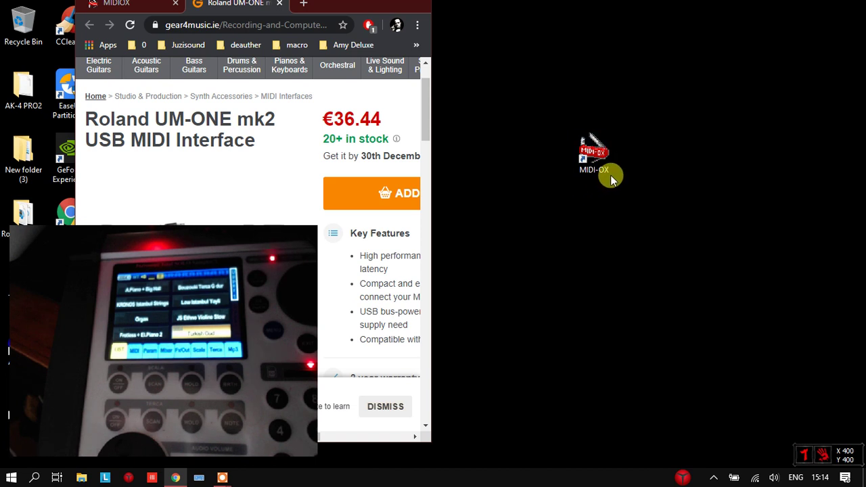
# Return to the MIDIOX tab, close Chrome, and reopen a fresh browser window.
pyautogui.click(122, 4)
pyautogui.moveTo(354, 8); pyautogui.dragTo(389, 9)
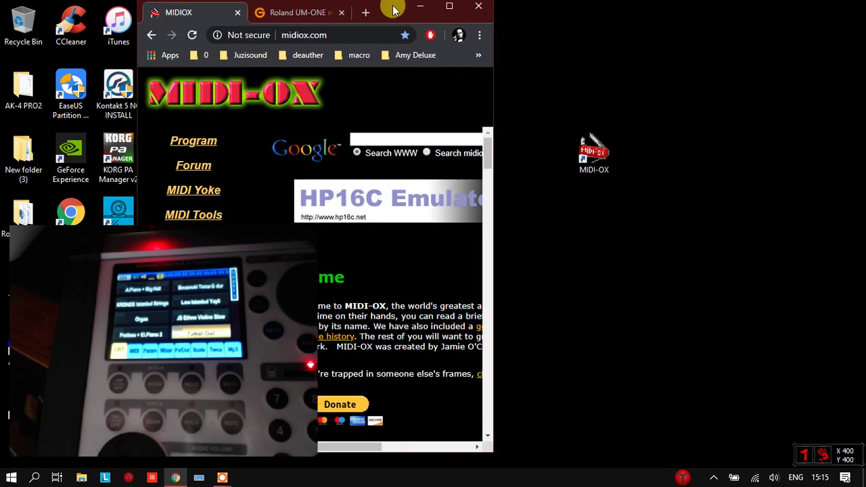
pyautogui.click(485, 6)
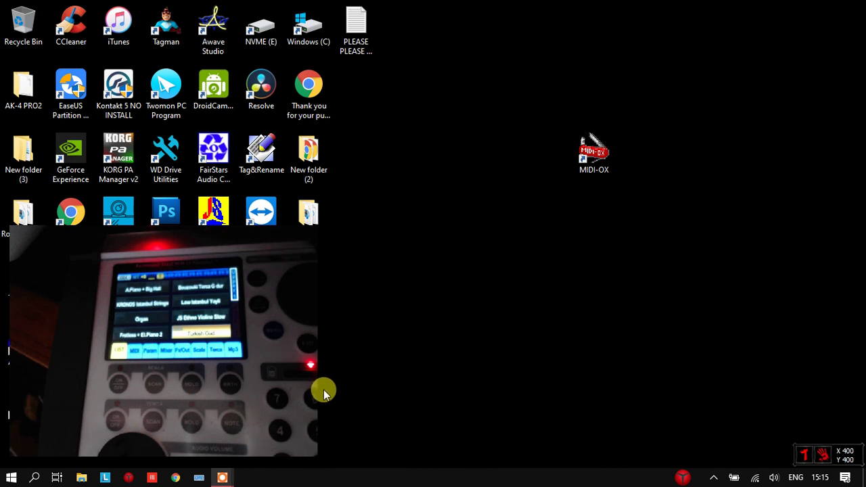
pyautogui.click(174, 478)
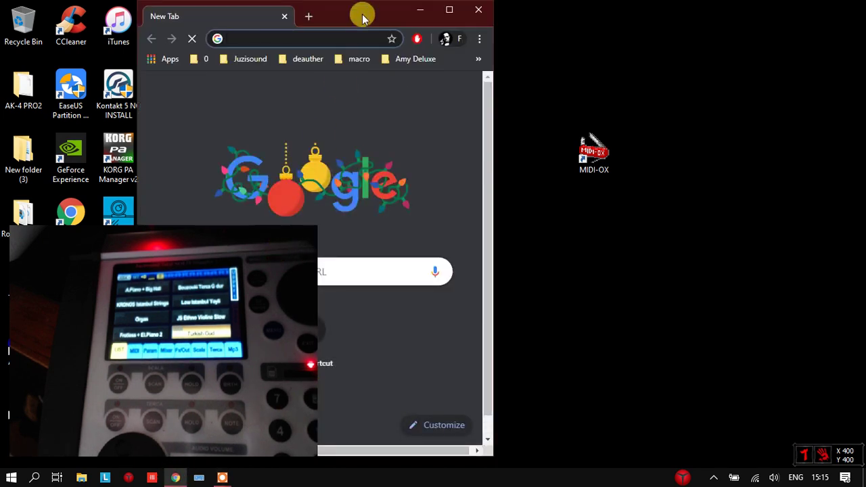
# Maximize Chrome and search for 'roland usb to midi'.
pyautogui.doubleClick(361, 15)
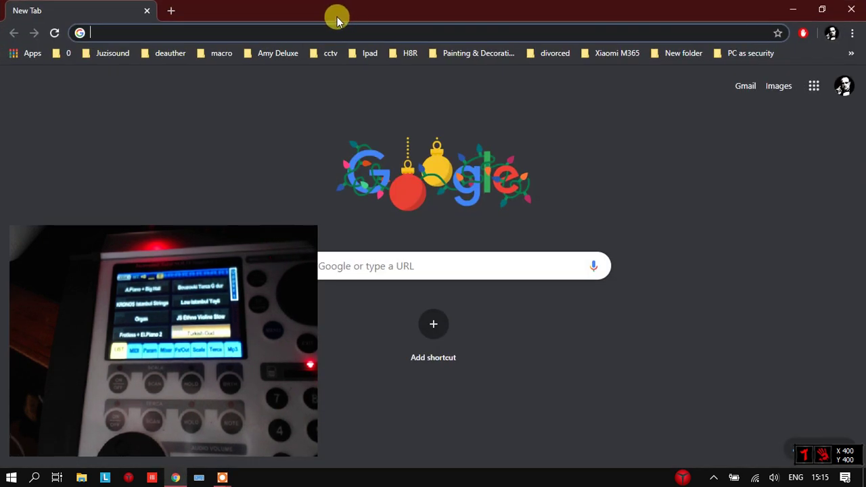
pyautogui.write('roland usb to midi')
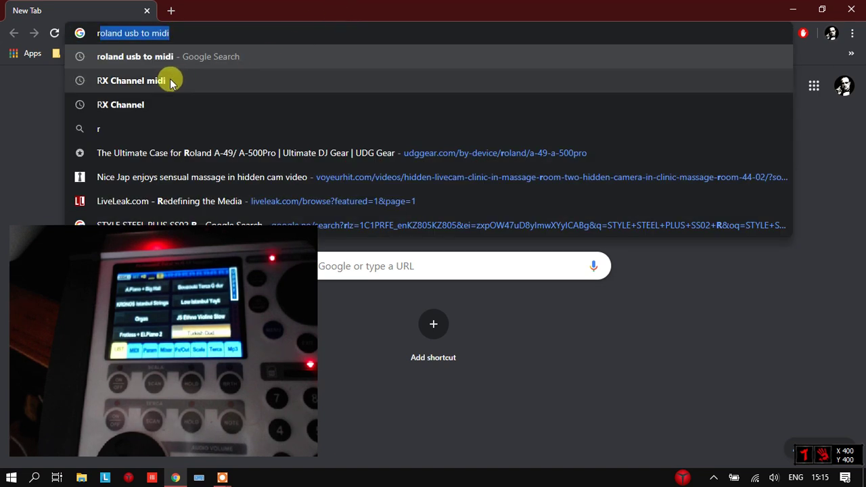
pyautogui.click(170, 58)
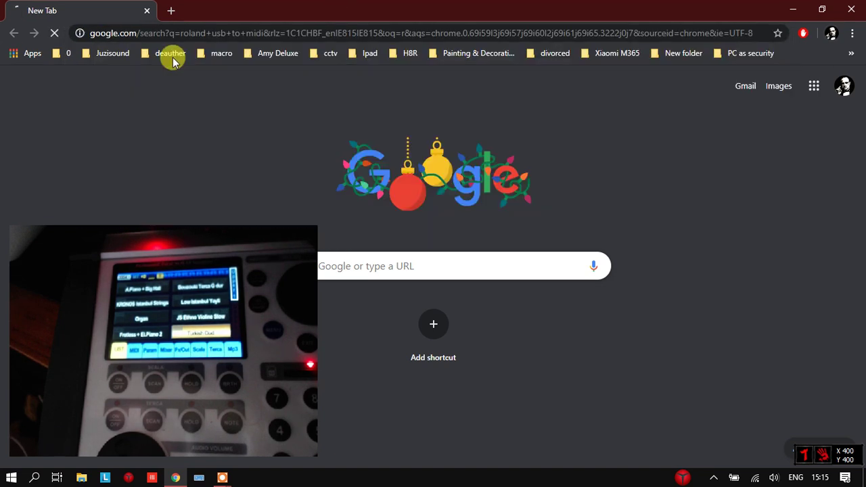
# Open the Roland UM-ONE mk2 product listing from the results, then minimize the browser.
pyautogui.doubleClick(384, 12)
pyautogui.moveTo(367, 10); pyautogui.dragTo(502, 10)
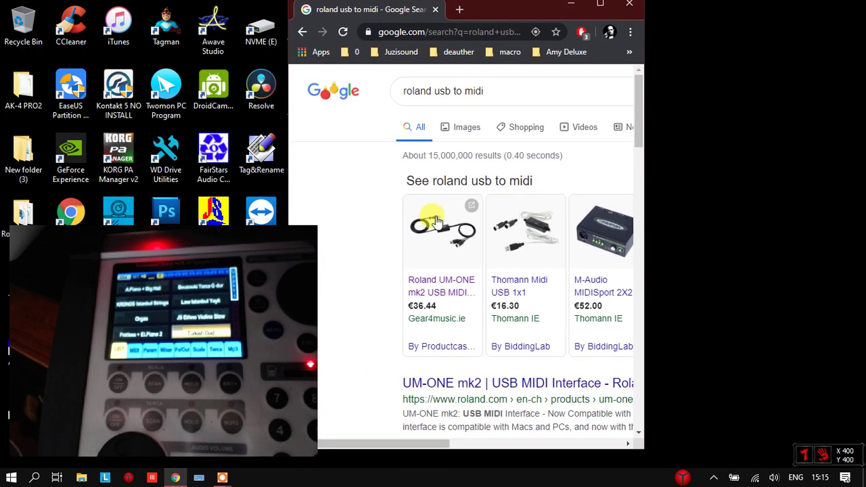
pyautogui.click(436, 223)
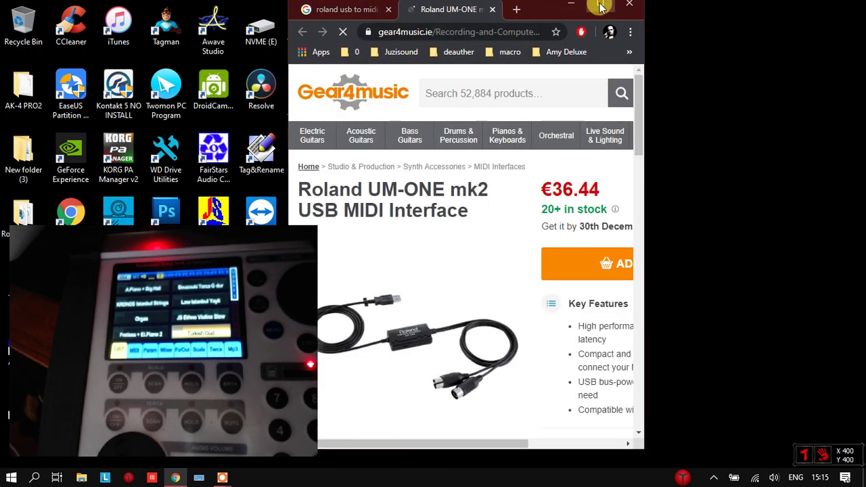
pyautogui.click(600, 5)
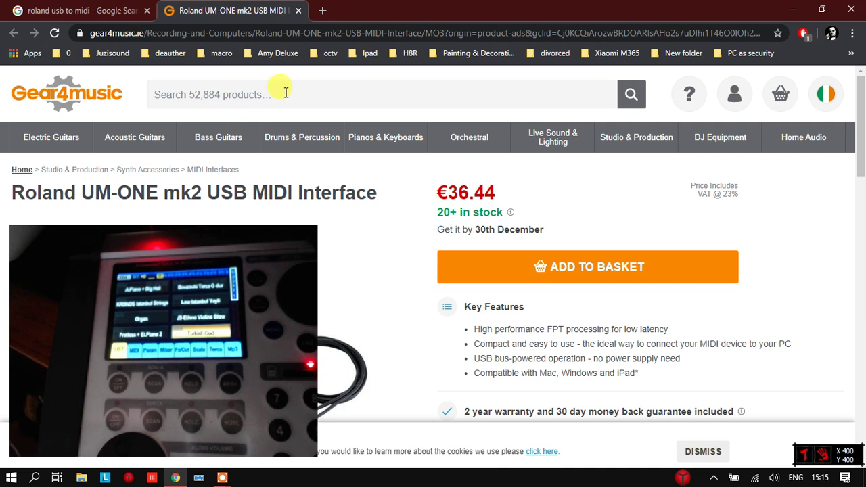
pyautogui.doubleClick(407, 10)
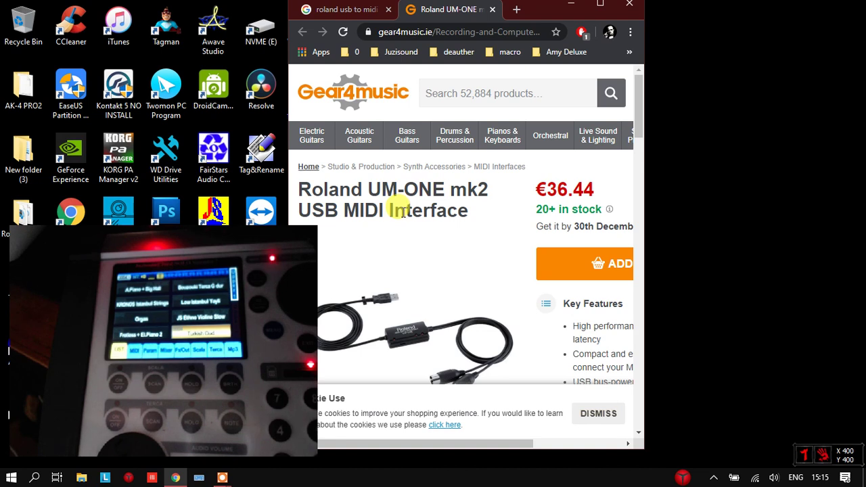
pyautogui.click(571, 6)
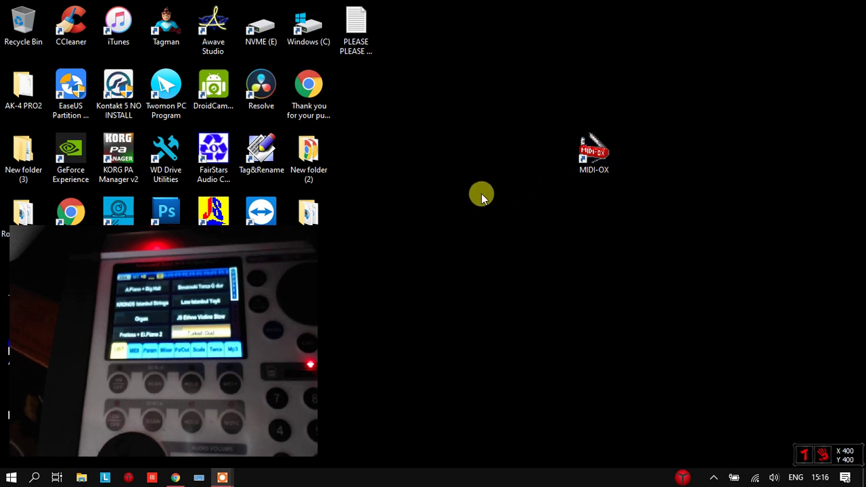
# Launch MIDI-OX, confirm 3-UM-ONE as MIDI input and output in MIDI Devices, then start MIDIBar.
pyautogui.doubleClick(596, 161)
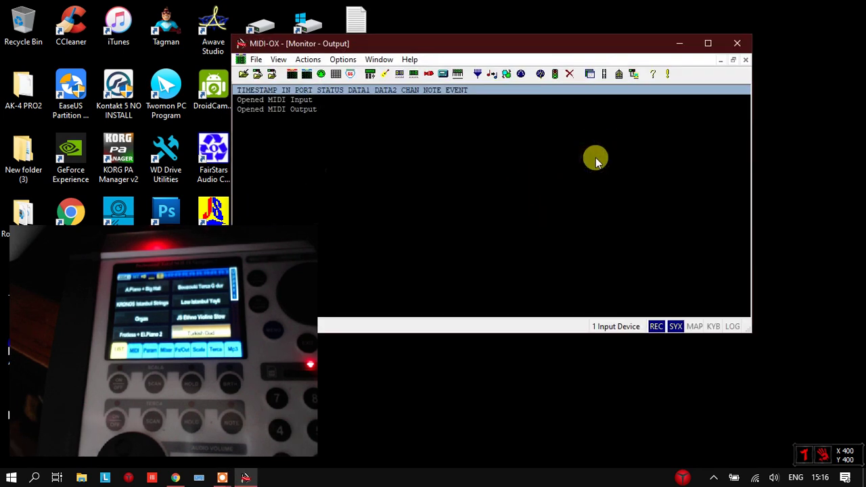
pyautogui.moveTo(483, 44); pyautogui.dragTo(585, 43)
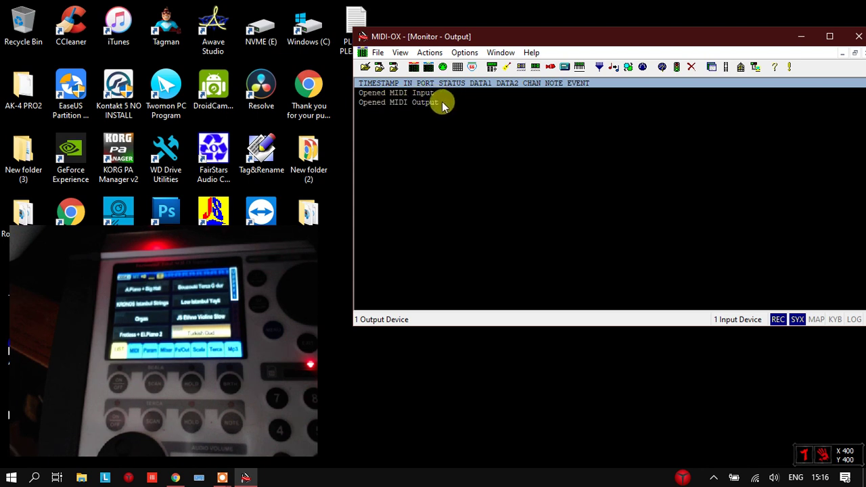
pyautogui.click(465, 57)
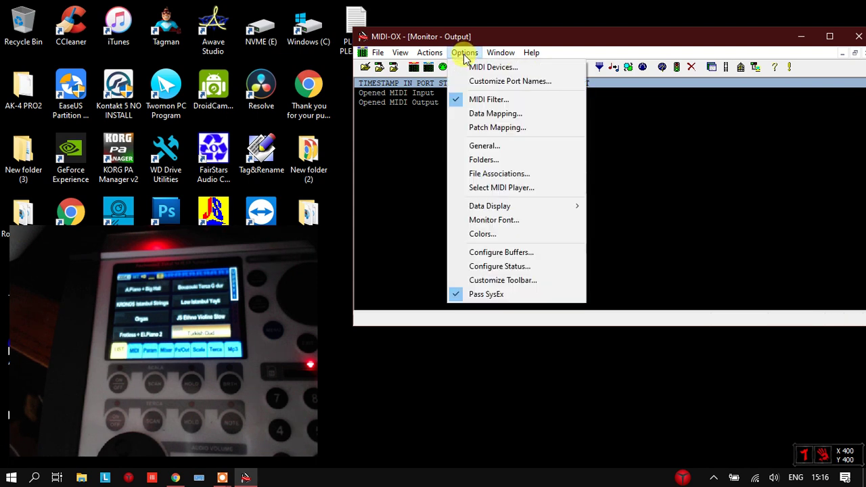
pyautogui.click(494, 68)
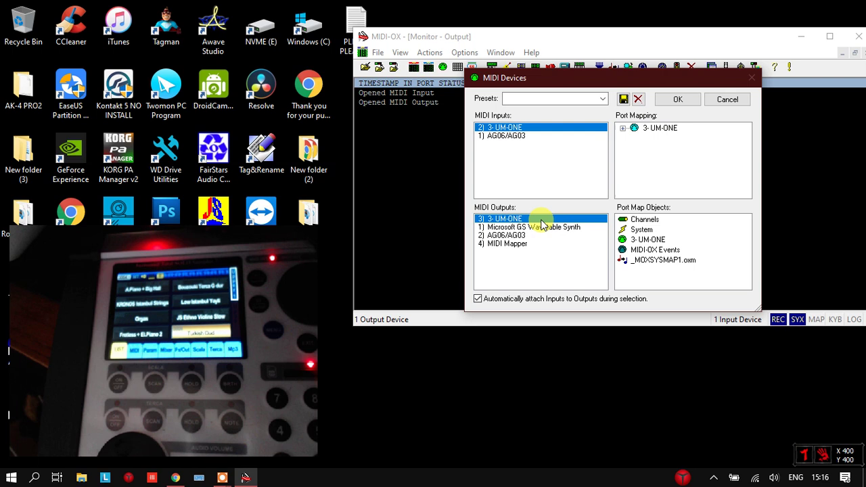
pyautogui.click(729, 101)
pyautogui.moveTo(647, 33); pyautogui.dragTo(679, 29)
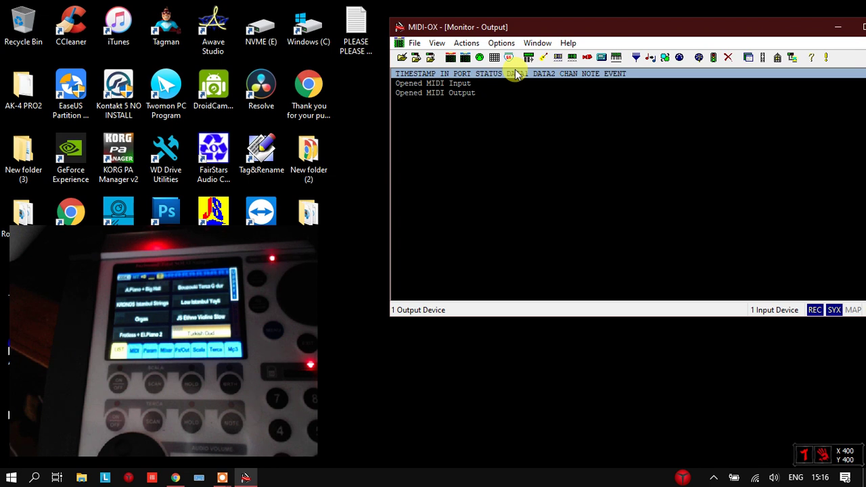
pyautogui.click(589, 59)
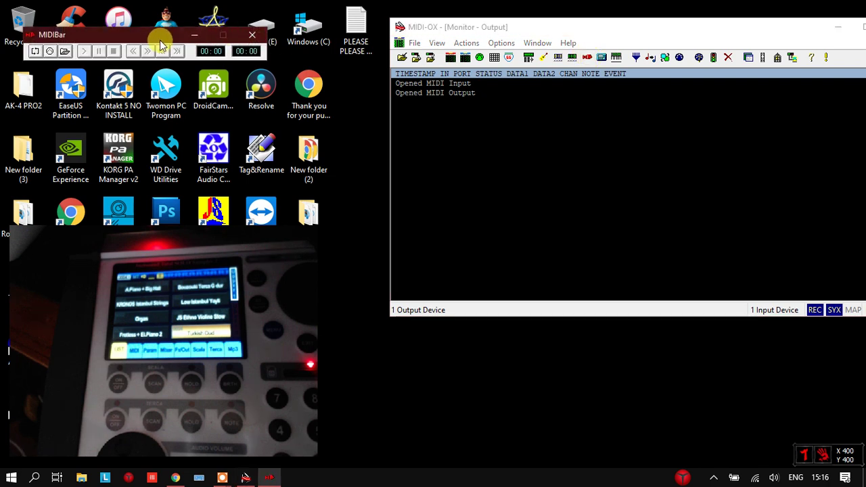
# Browse MIDIBar's Open dialog to the Desktop\midi folder, then close it without loading a file.
pyautogui.moveTo(157, 35); pyautogui.dragTo(336, 28)
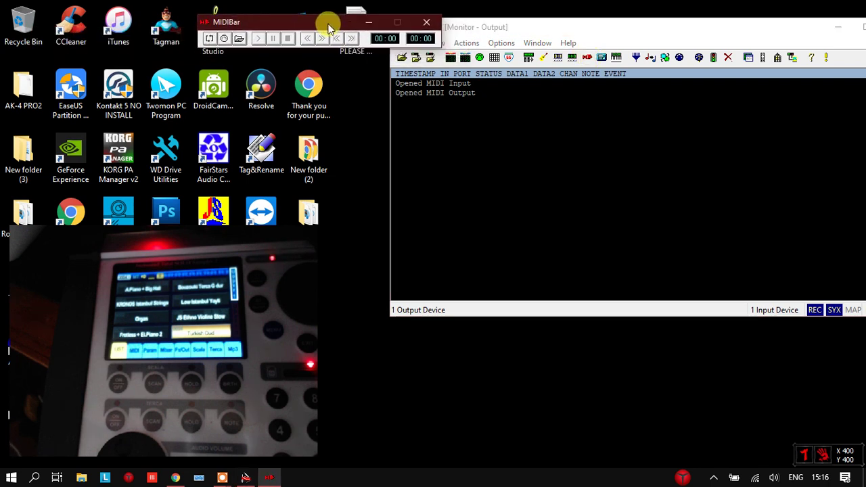
pyautogui.click(238, 39)
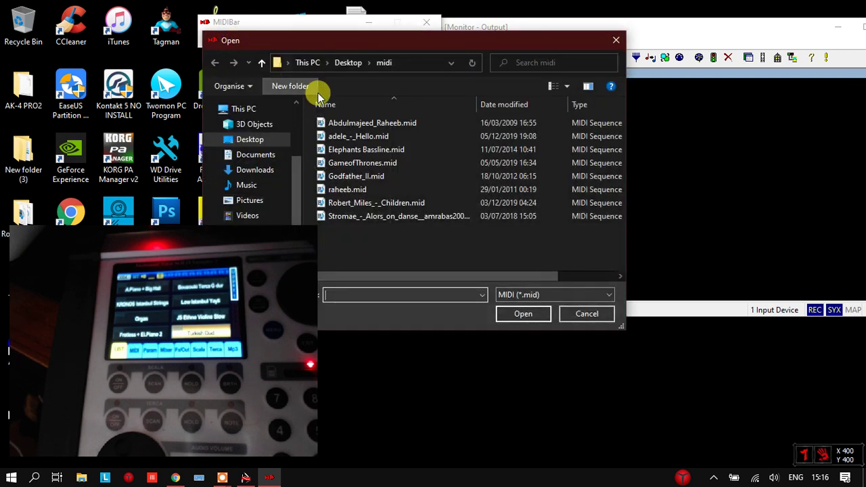
pyautogui.click(249, 139)
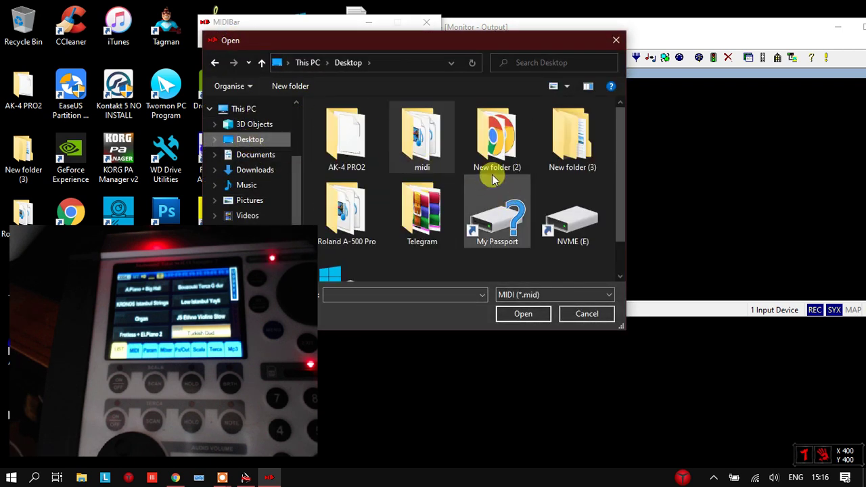
pyautogui.doubleClick(413, 139)
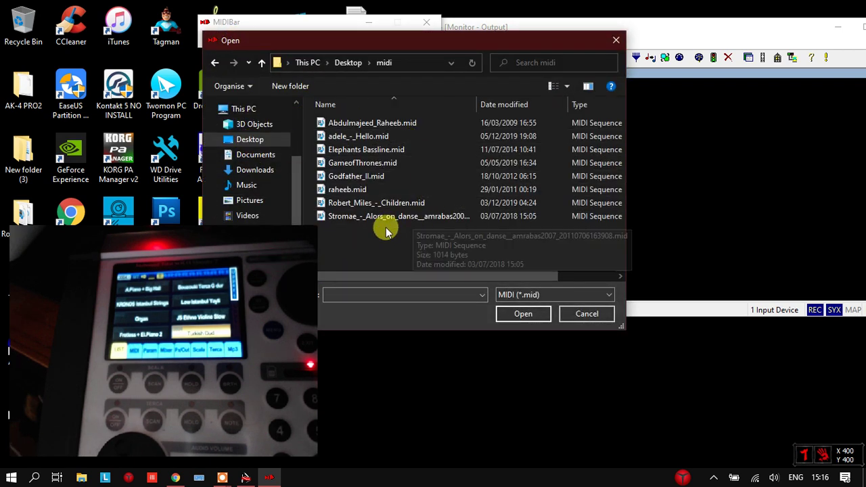
pyautogui.moveTo(469, 43); pyautogui.dragTo(629, 159)
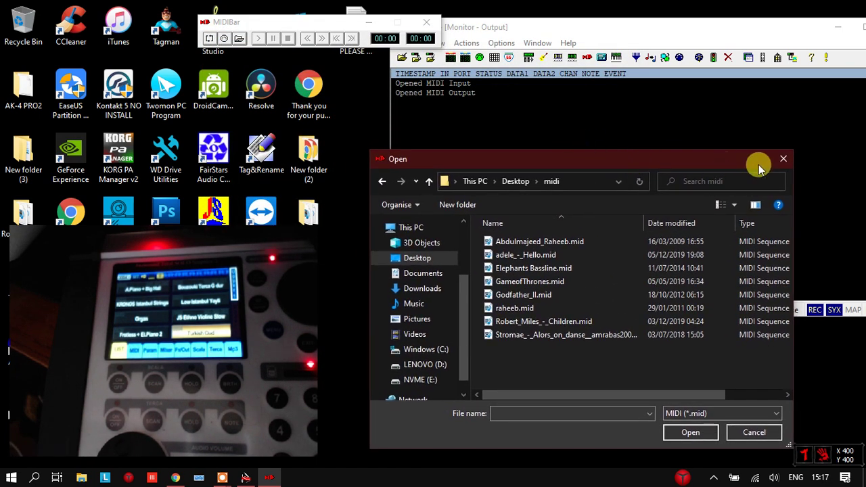
pyautogui.click(787, 156)
pyautogui.moveTo(547, 27); pyautogui.dragTo(589, 26)
pyautogui.click(545, 42)
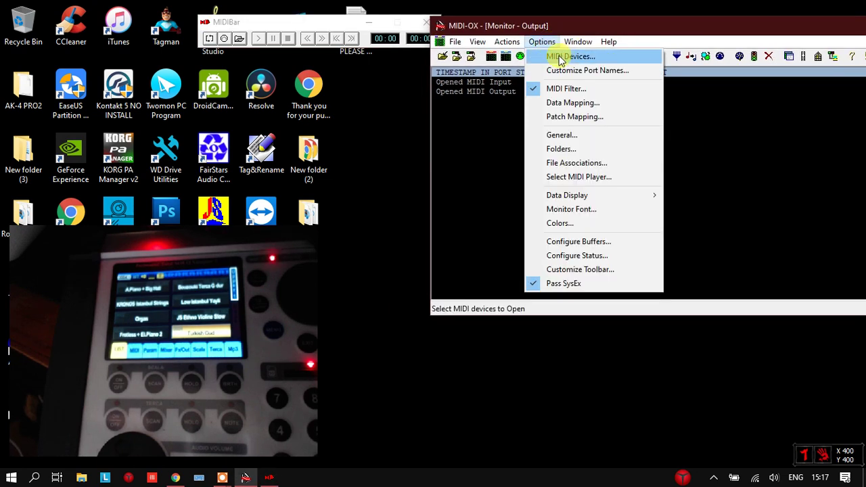
pyautogui.click(568, 57)
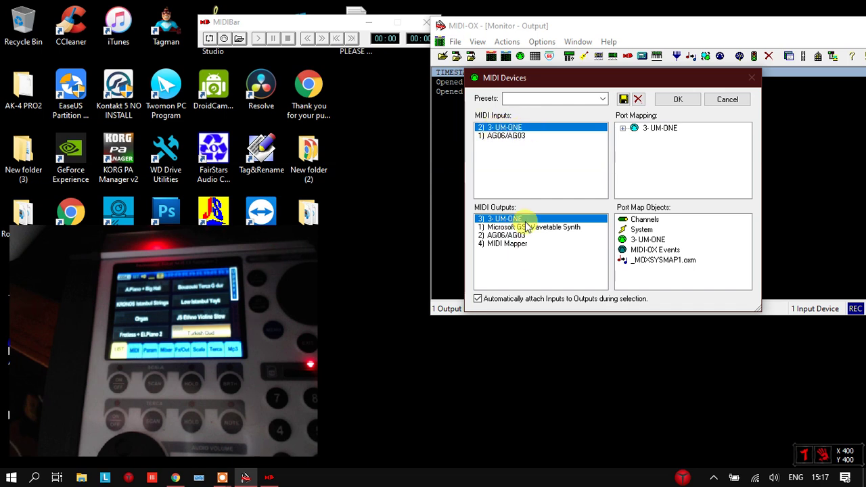
pyautogui.click(730, 99)
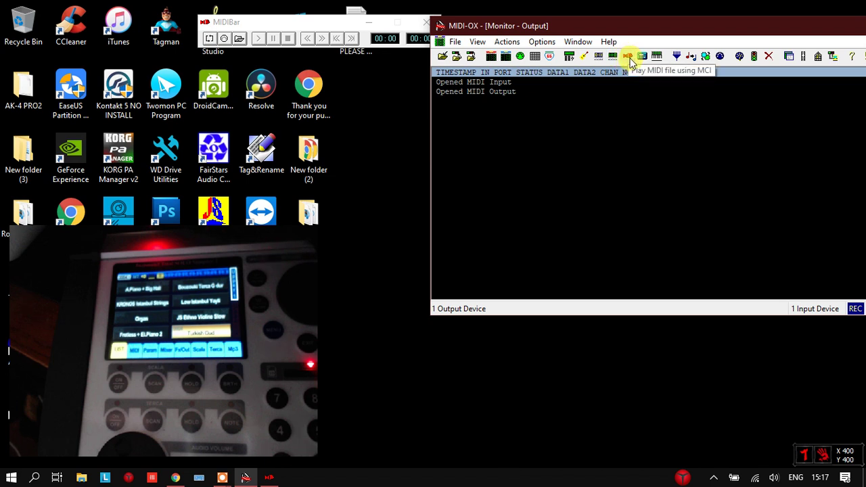
pyautogui.click(300, 23)
# Load adele_-_Hello.mid into MIDIBar and bring up the Select MCI Port output dialog.
pyautogui.click(238, 39)
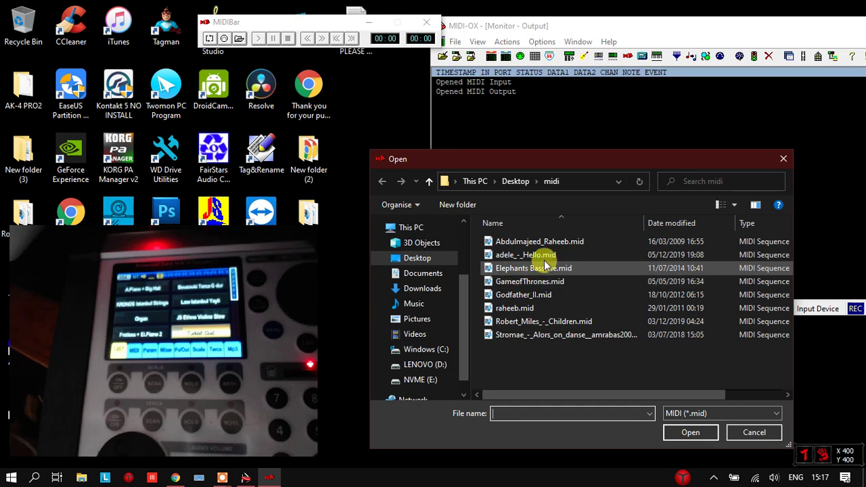
pyautogui.doubleClick(508, 257)
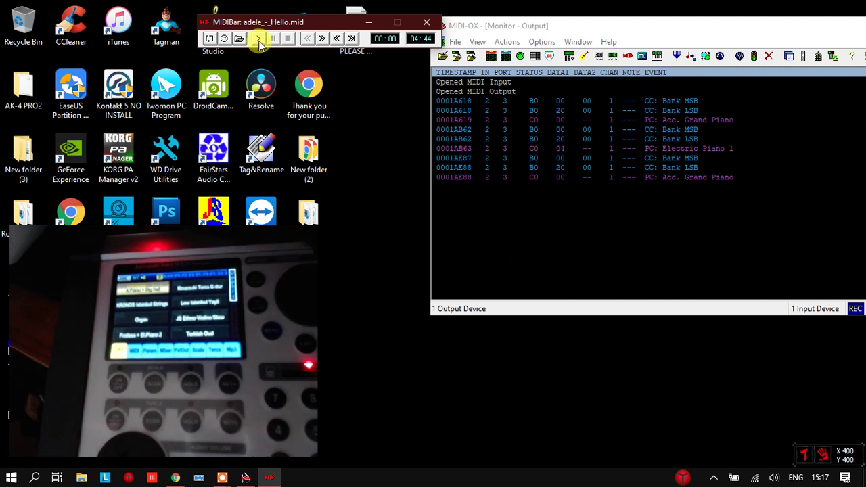
pyautogui.click(224, 40)
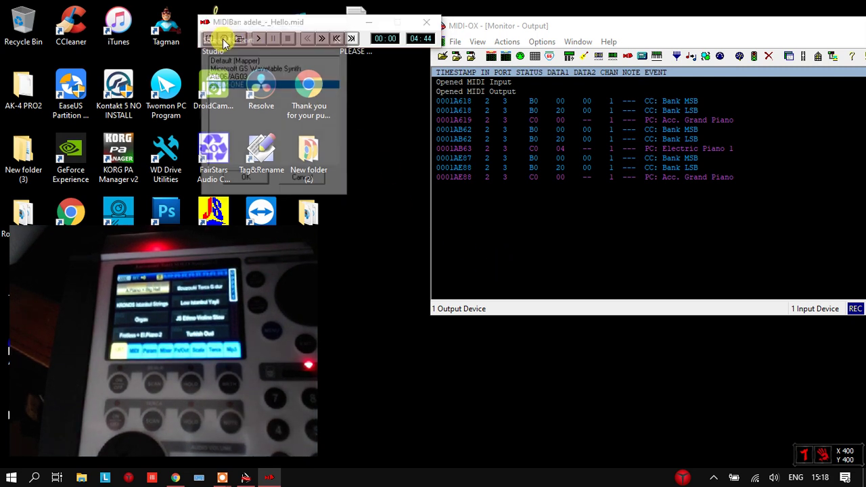